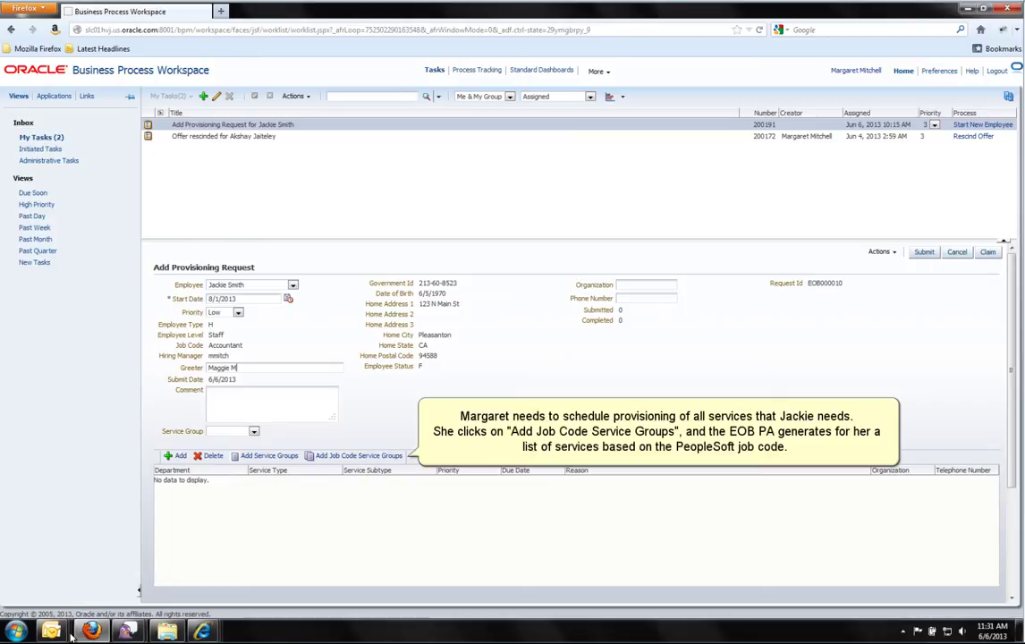
Step: Generate the Accountant job code's required services with Add Job Code Service Groups
{"action": "left_click", "coordinate": [354, 457]}
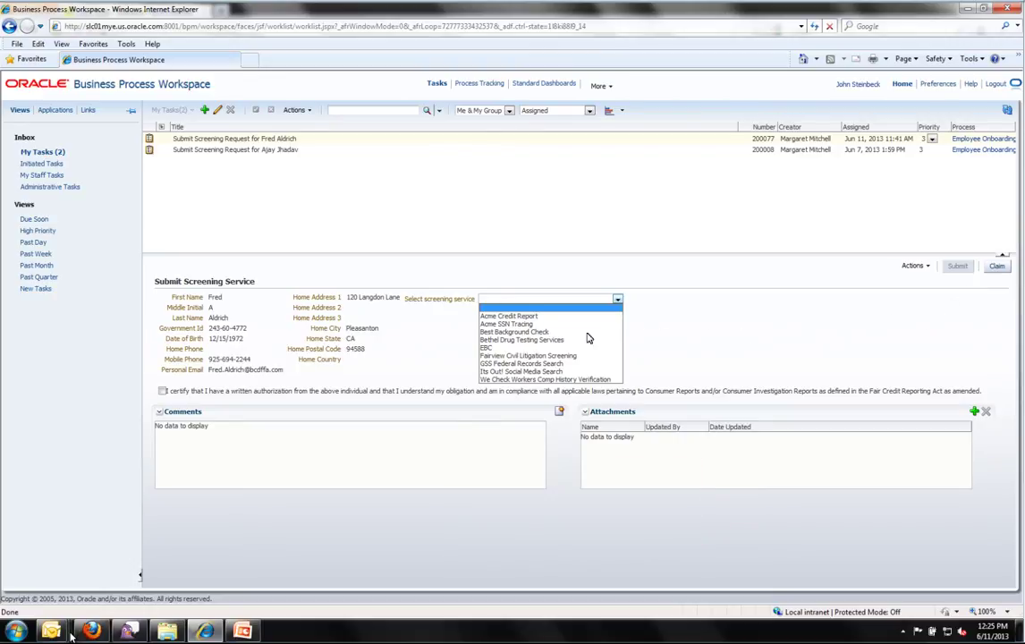
Step: Submit the drug test screening to Bethel Drug Testing Services with written authorization certified
{"action": "left_click", "coordinate": [497, 339]}
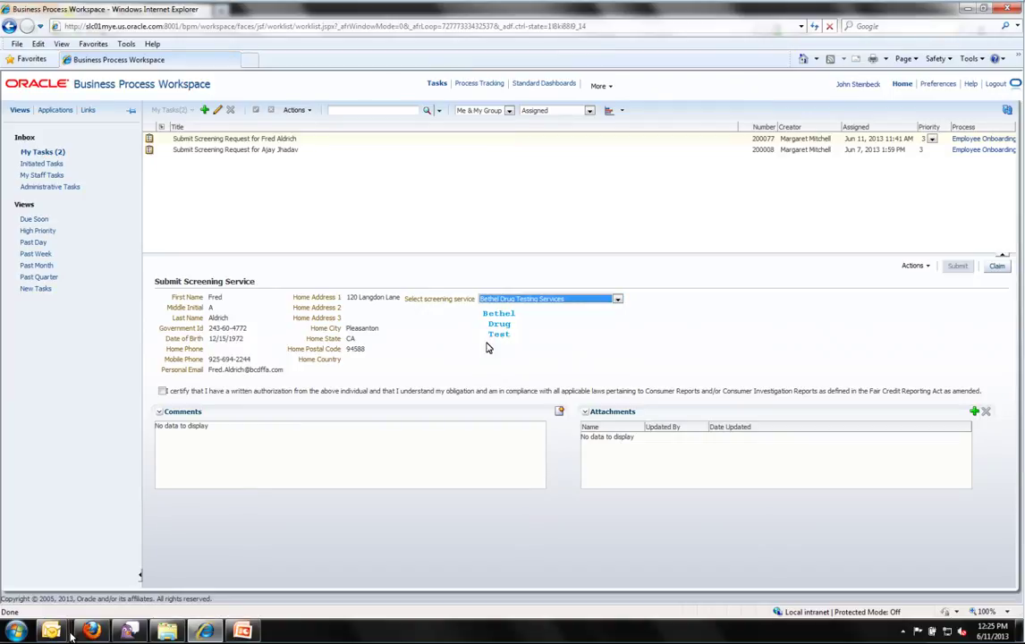
{"action": "left_click", "coordinate": [161, 390]}
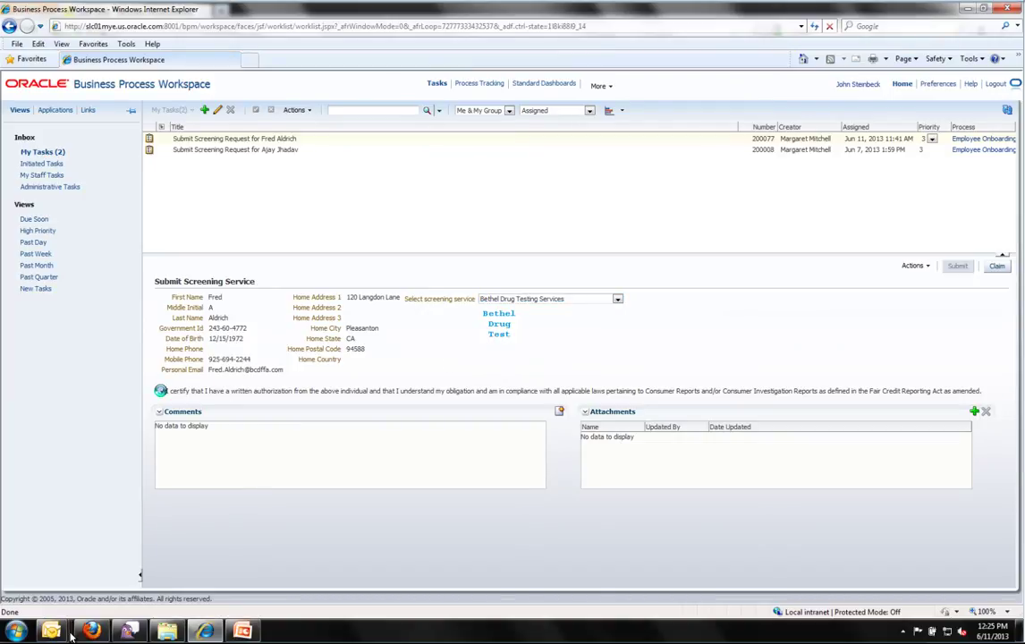
{"action": "left_click", "coordinate": [953, 267]}
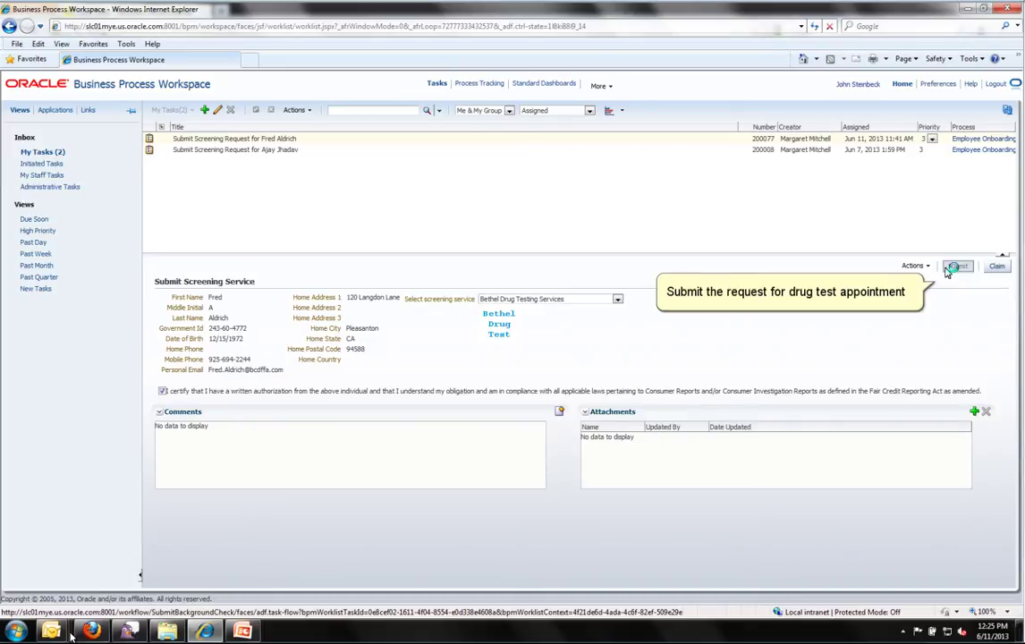
{"action": "left_click", "coordinate": [955, 267]}
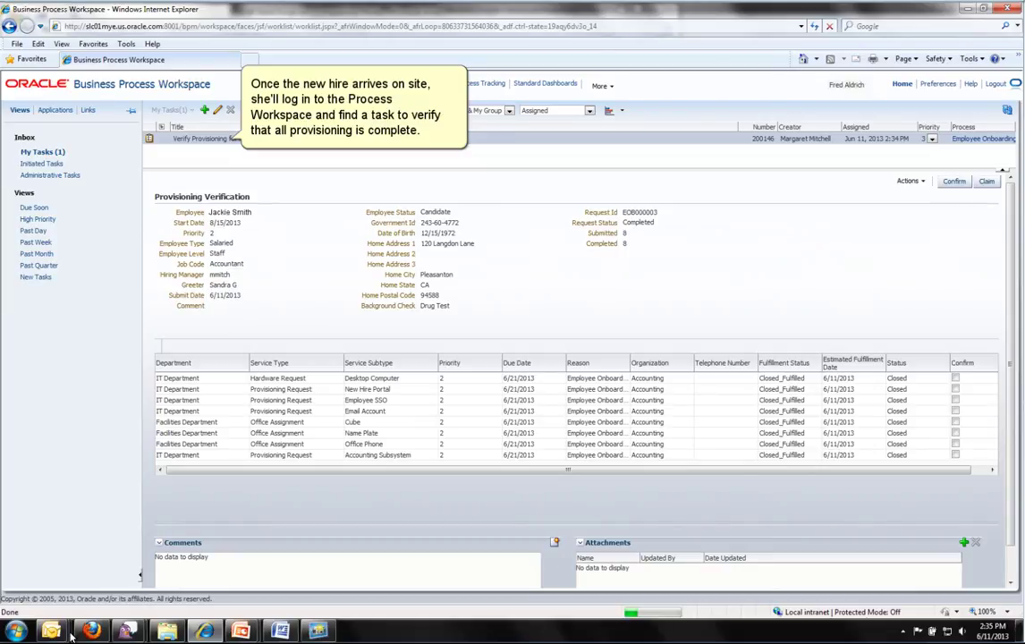
Step: Tick Confirm for Desktop Computer, New Hire Portal, Cube, Name Plate, Office Phone and Accounting Subsystem
{"action": "left_click", "coordinate": [955, 378]}
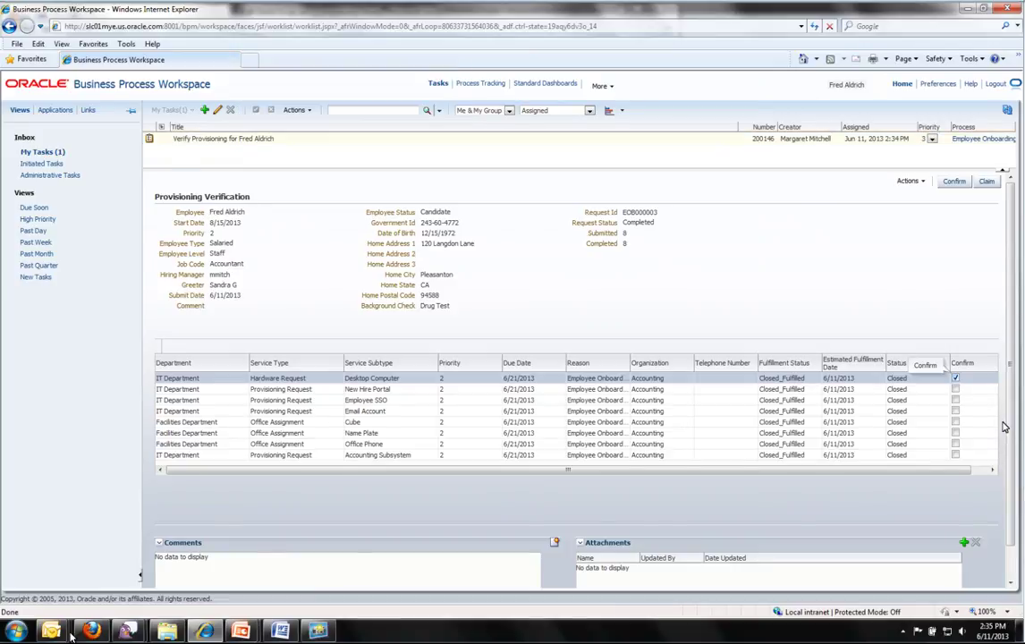
{"action": "left_click", "coordinate": [955, 400]}
{"action": "left_click", "coordinate": [955, 421]}
{"action": "left_click", "coordinate": [955, 433]}
{"action": "left_click", "coordinate": [955, 454]}
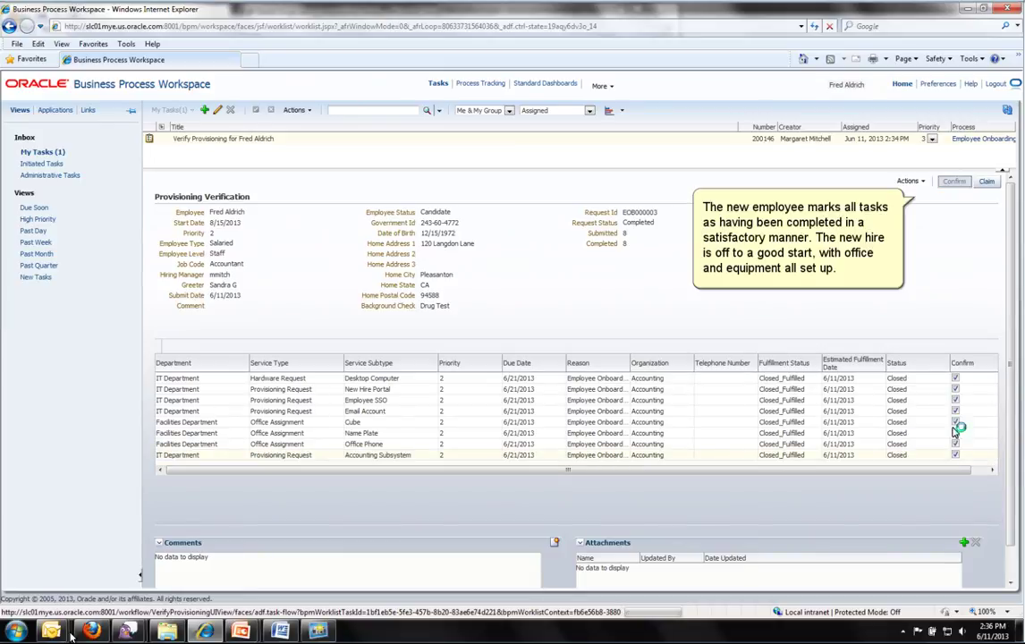
{"action": "left_click", "coordinate": [953, 182]}
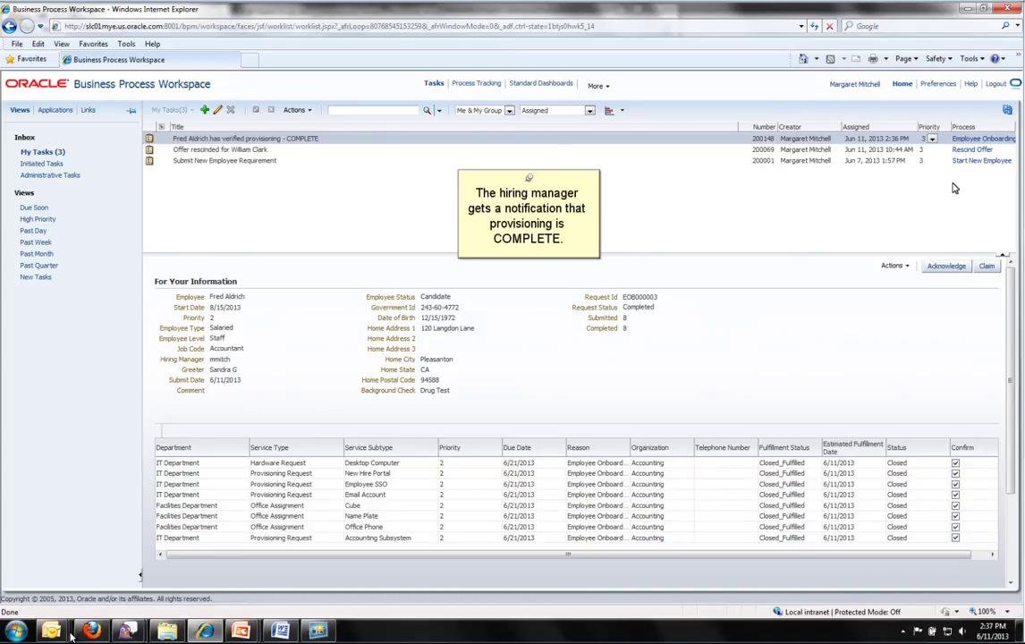
{"action": "left_click", "coordinate": [946, 266]}
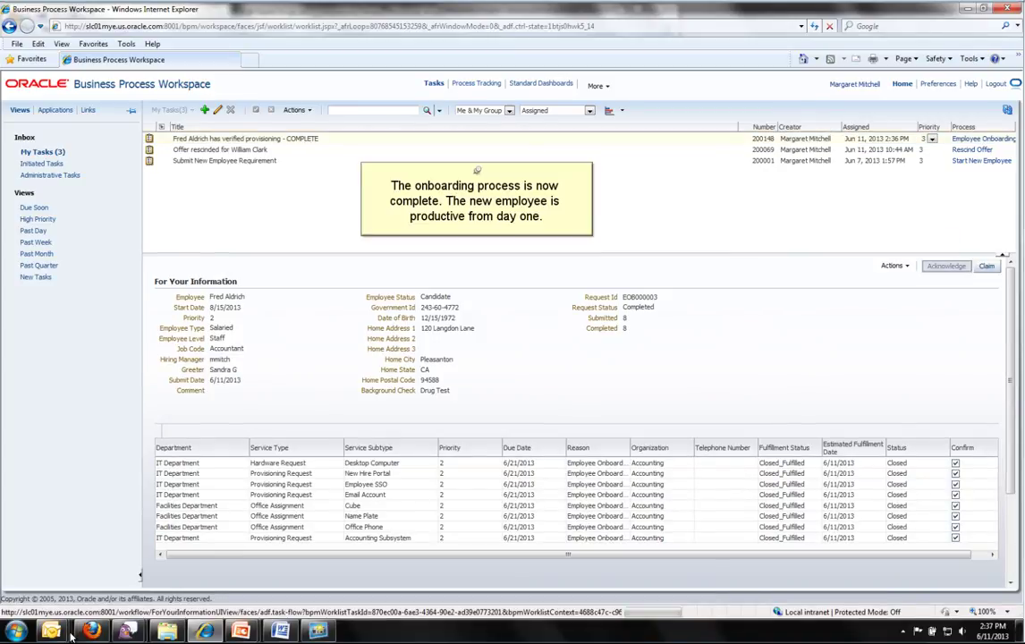